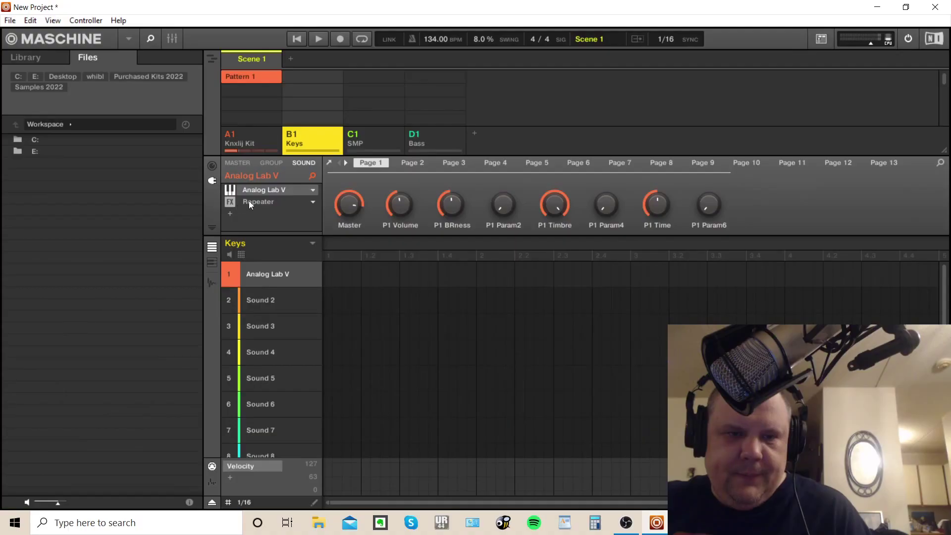
- Open the Repeater delay on the Analog Lab V sound and load its Dreamy Piano preset
{"action": "left_click", "coordinate": [248, 201]}
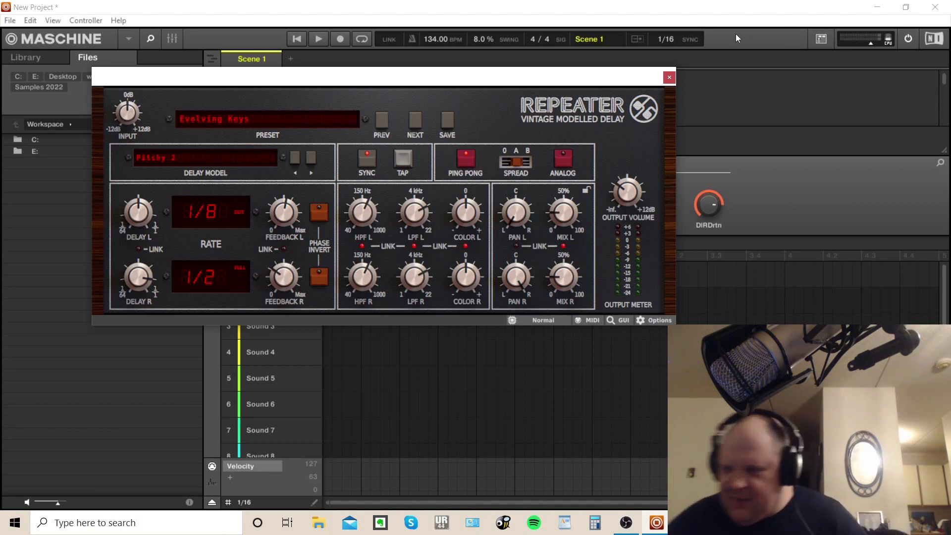
{"action": "left_click", "coordinate": [267, 119]}
{"action": "left_click", "coordinate": [478, 396]}
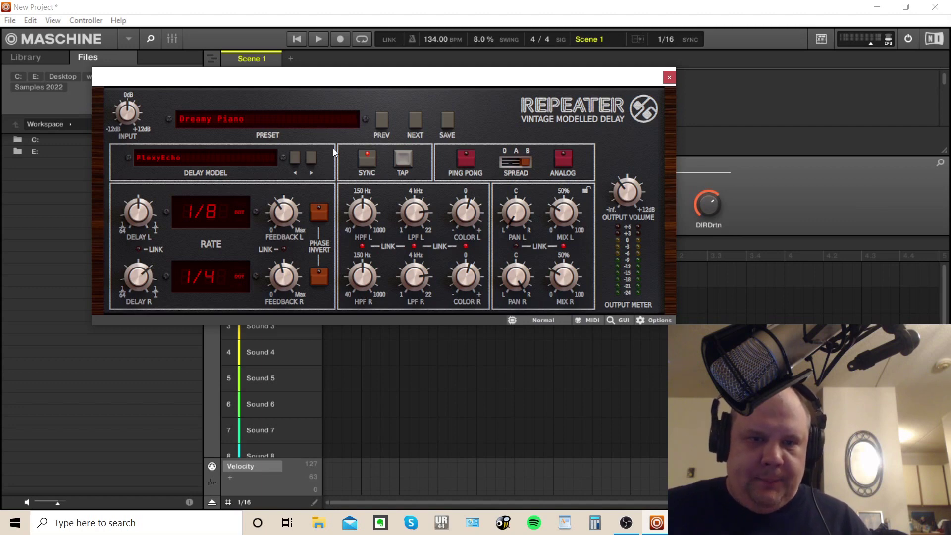
- Open Repeater's preset browser and filter the presets by the Wave Shaper and Room Slap types
{"action": "left_click_drag", "start_coordinate": [350, 101], "coordinate": [456, 90]}
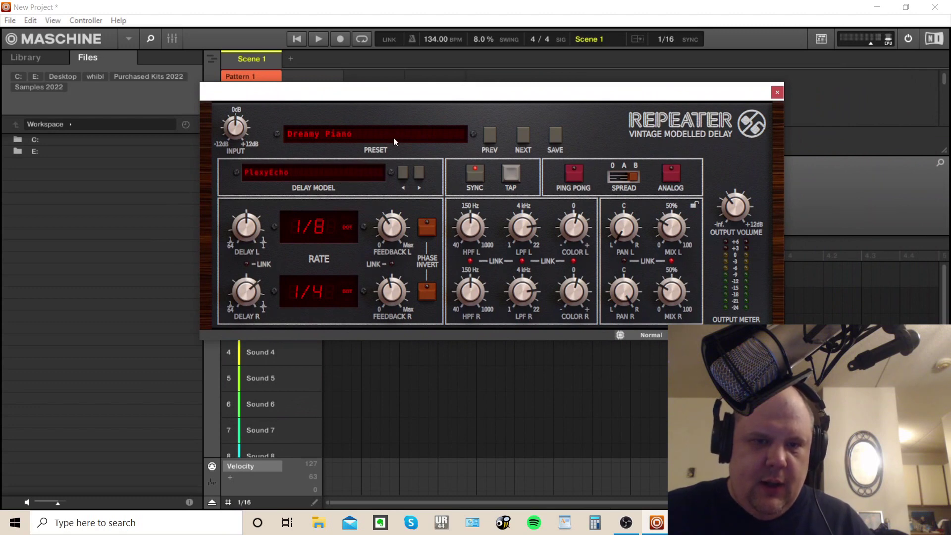
{"action": "left_click", "coordinate": [420, 135]}
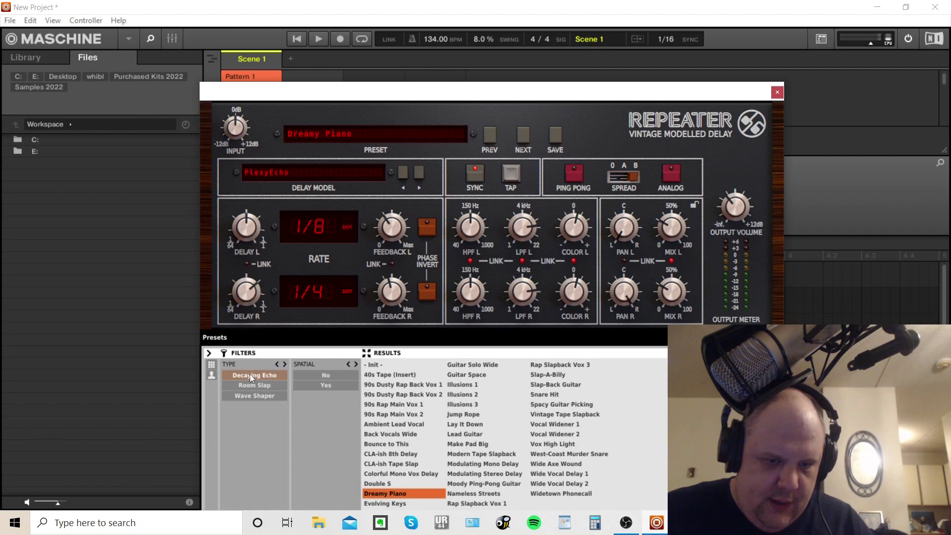
{"action": "left_click", "coordinate": [268, 396]}
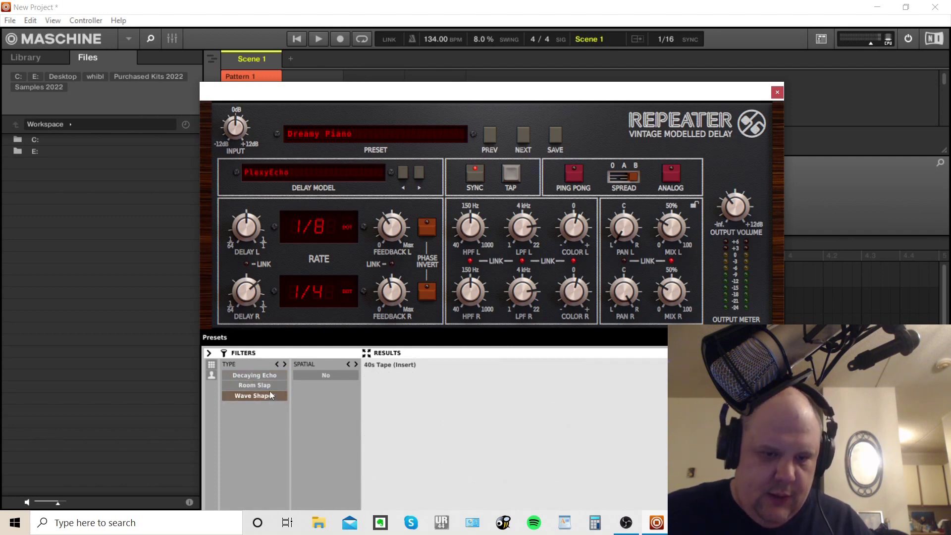
{"action": "left_click", "coordinate": [268, 387]}
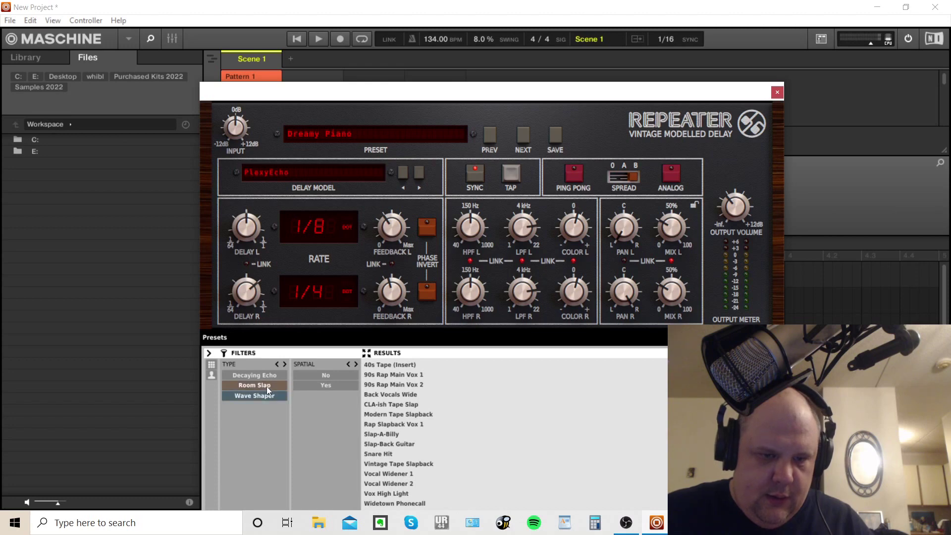
{"action": "left_click", "coordinate": [263, 396], "text": "ctrl"}
- Move the Repeater window higher and narrow the preset type filter to Decaying Echo only
{"action": "left_click_drag", "start_coordinate": [490, 92], "coordinate": [513, 25]}
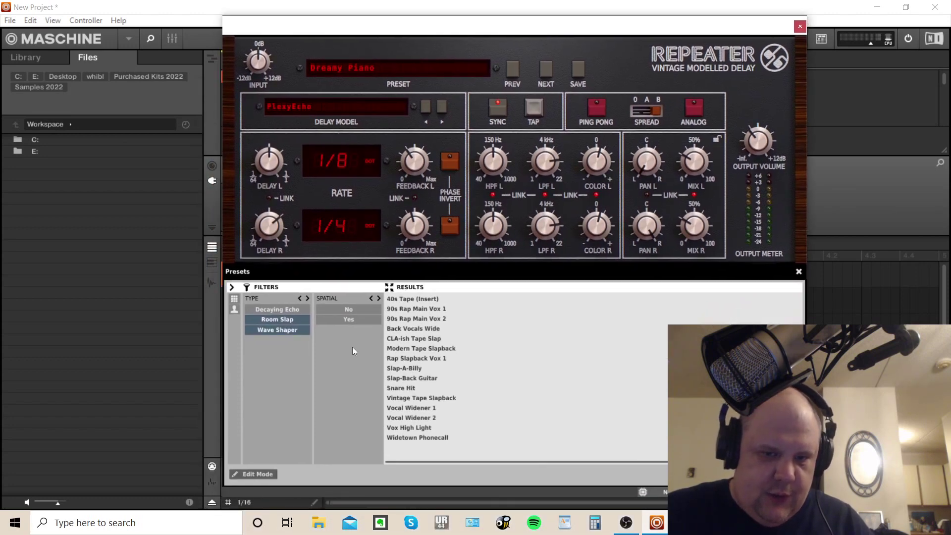
{"action": "left_click", "coordinate": [273, 317], "text": "ctrl"}
{"action": "left_click", "coordinate": [274, 310], "text": "ctrl"}
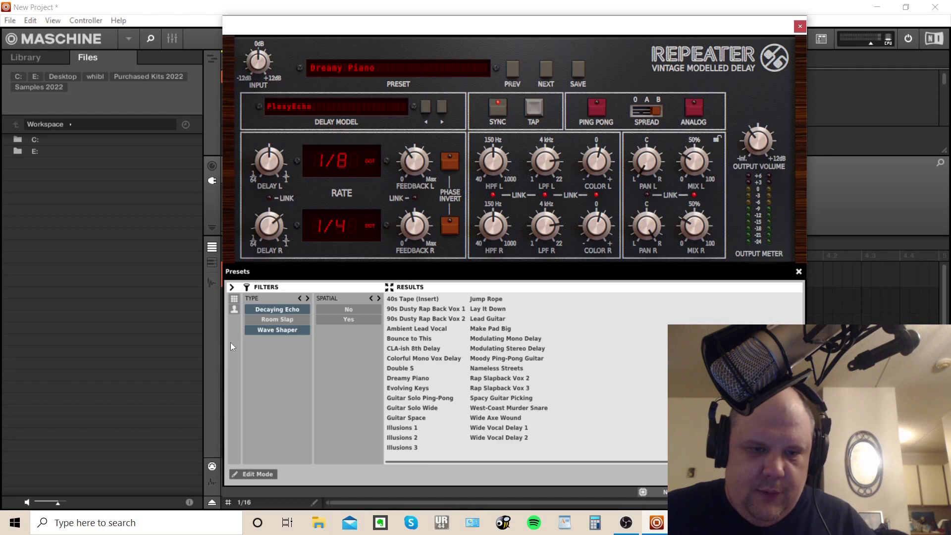
{"action": "left_click", "coordinate": [276, 330], "text": "ctrl"}
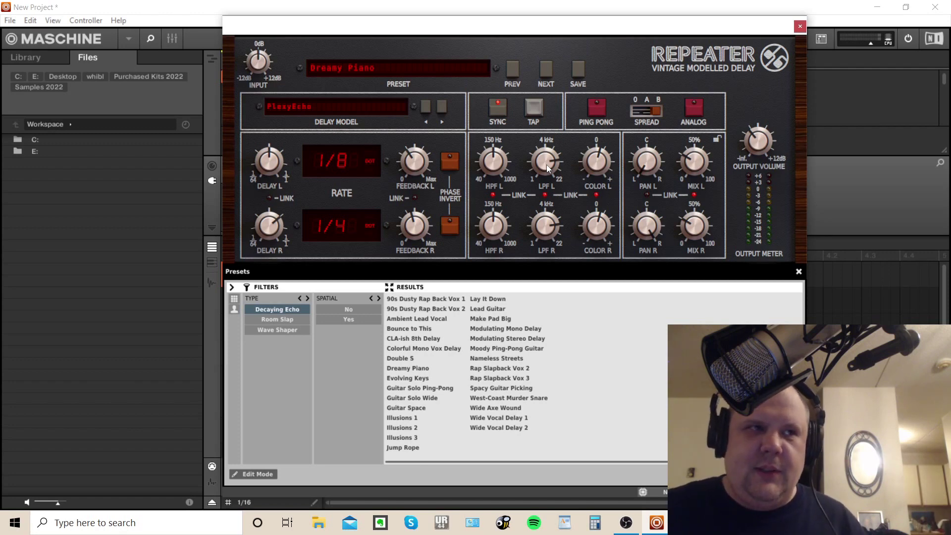
- Sweep Repeater's linked low-pass filter and color controls down and back up
{"action": "left_click_drag", "start_coordinate": [547, 157], "coordinate": [559, 219]}
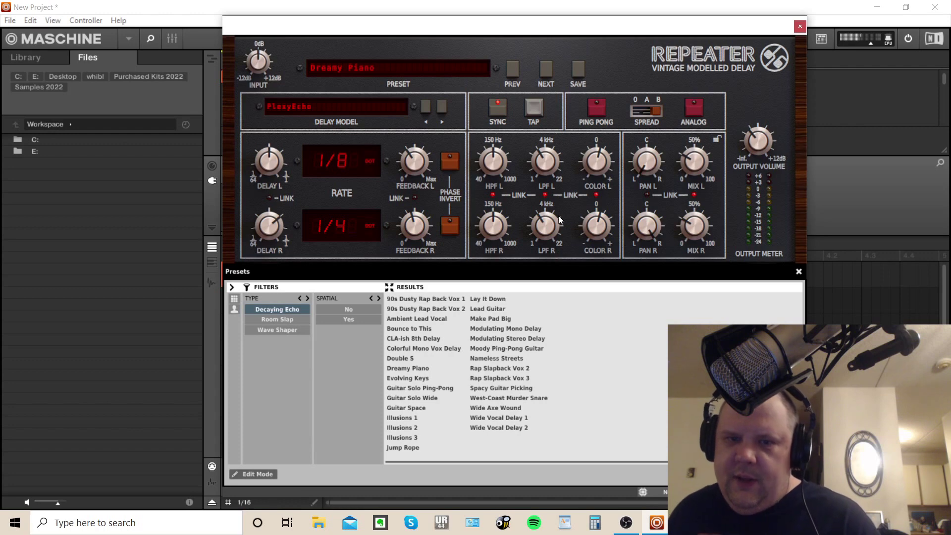
{"action": "left_click_drag", "start_coordinate": [549, 171], "coordinate": [567, 119]}
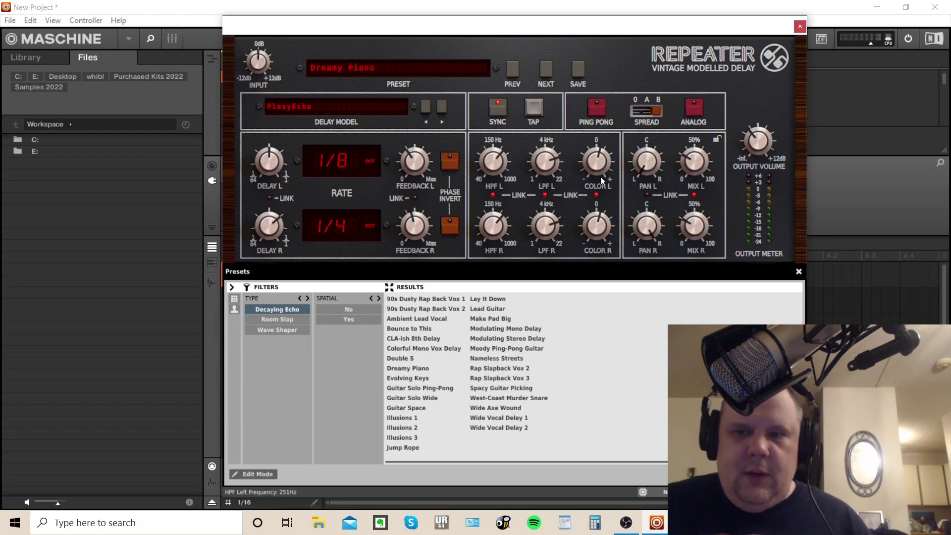
{"action": "left_click_drag", "start_coordinate": [590, 171], "coordinate": [595, 295]}
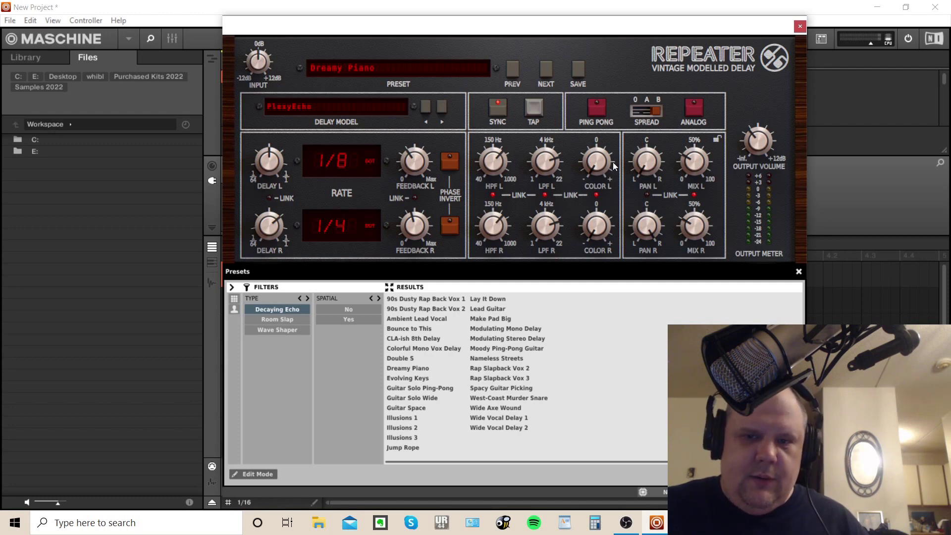
{"action": "left_click_drag", "start_coordinate": [599, 164], "coordinate": [671, 121]}
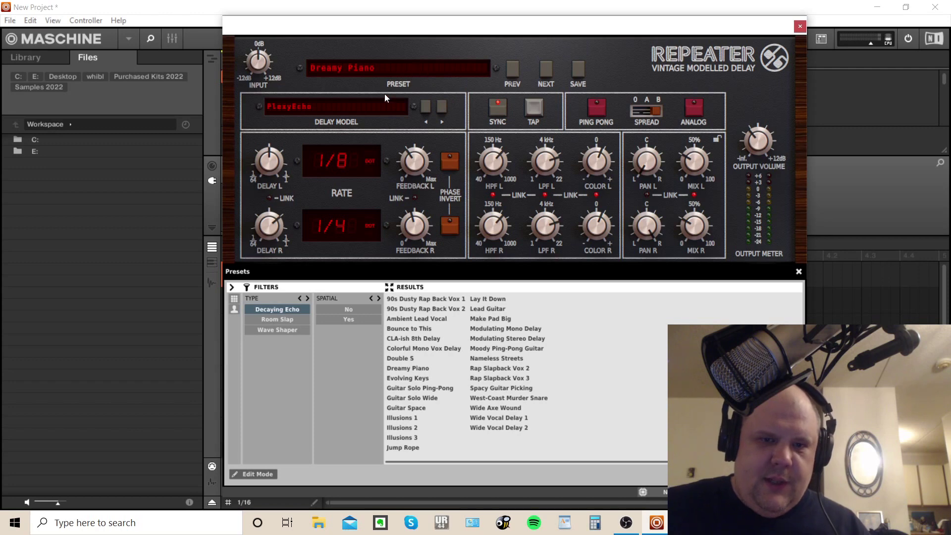
- Try the Cassette Tape and Pitchy 2 delay models in Repeater
{"action": "left_click", "coordinate": [375, 108]}
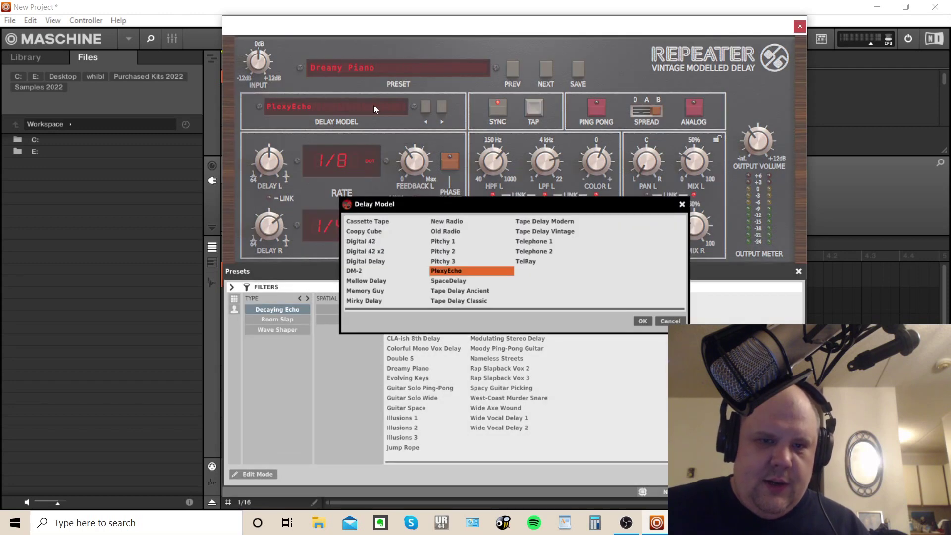
{"action": "double_click", "coordinate": [366, 221]}
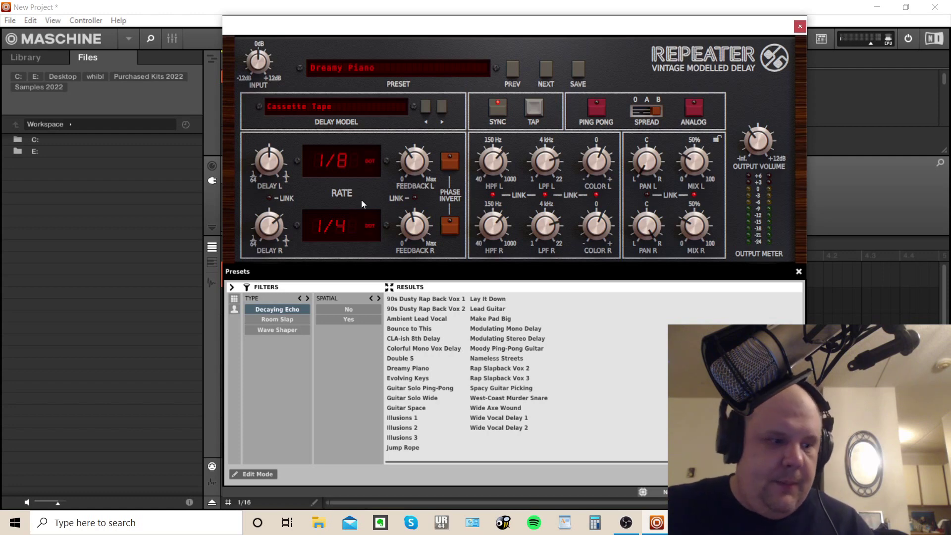
{"action": "left_click", "coordinate": [297, 109]}
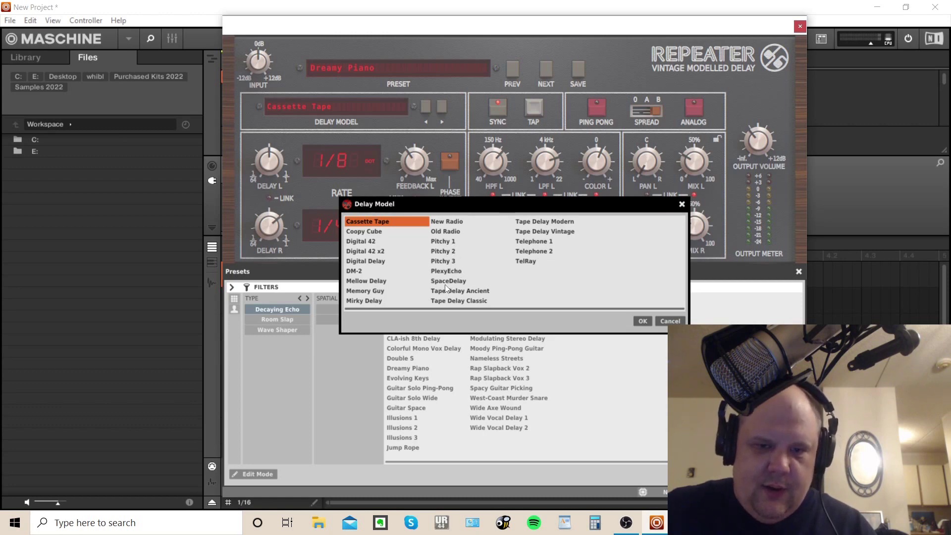
{"action": "double_click", "coordinate": [447, 251]}
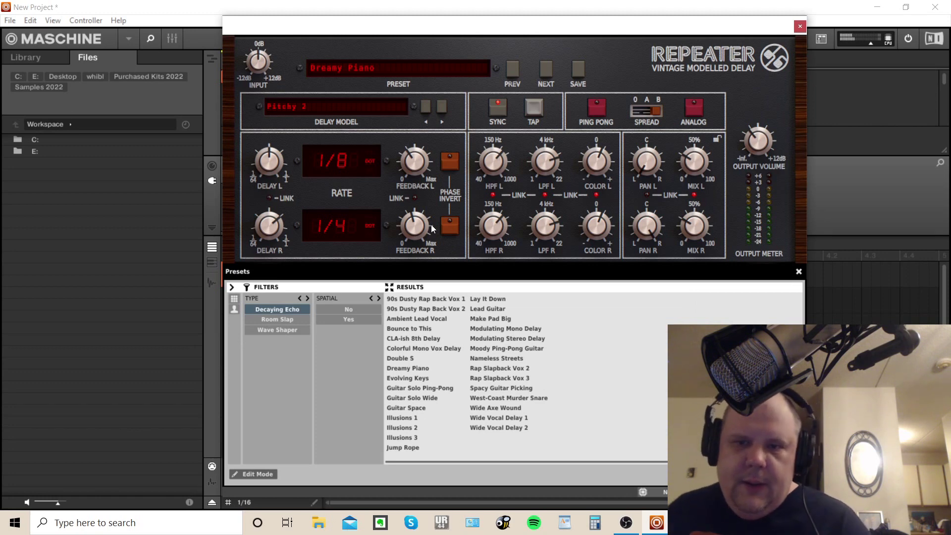
- Toggle Repeater's Analog mode, set the delay model to Memory Guy and close the plugin window
{"action": "left_click", "coordinate": [694, 107]}
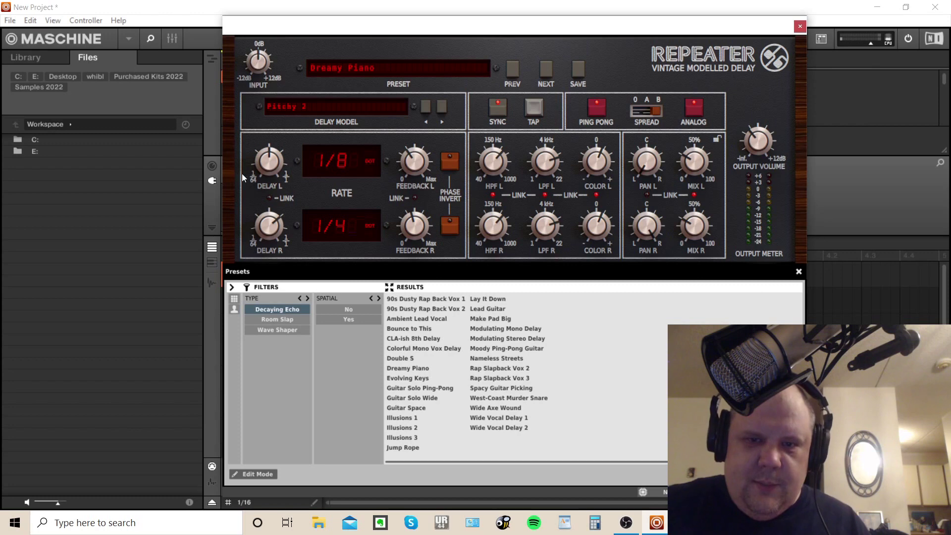
{"action": "left_click", "coordinate": [355, 110]}
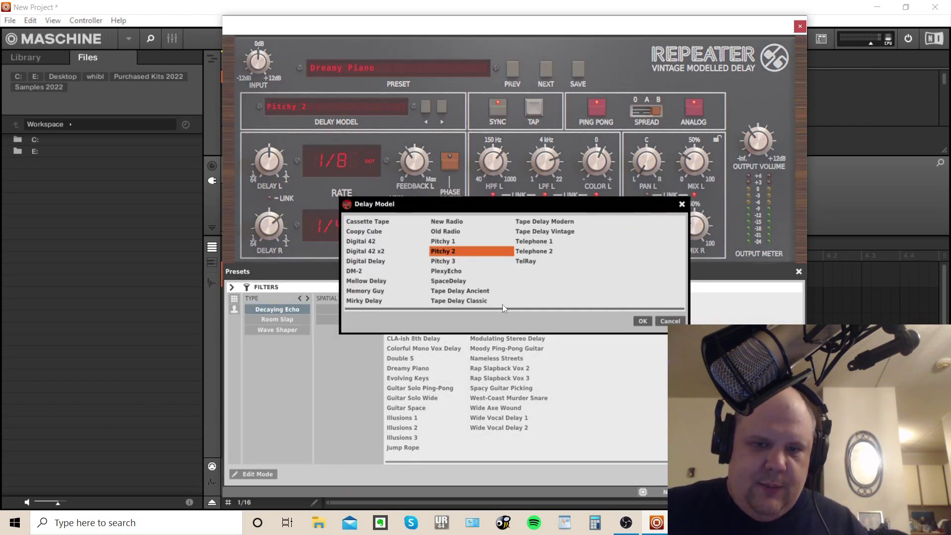
{"action": "double_click", "coordinate": [367, 292]}
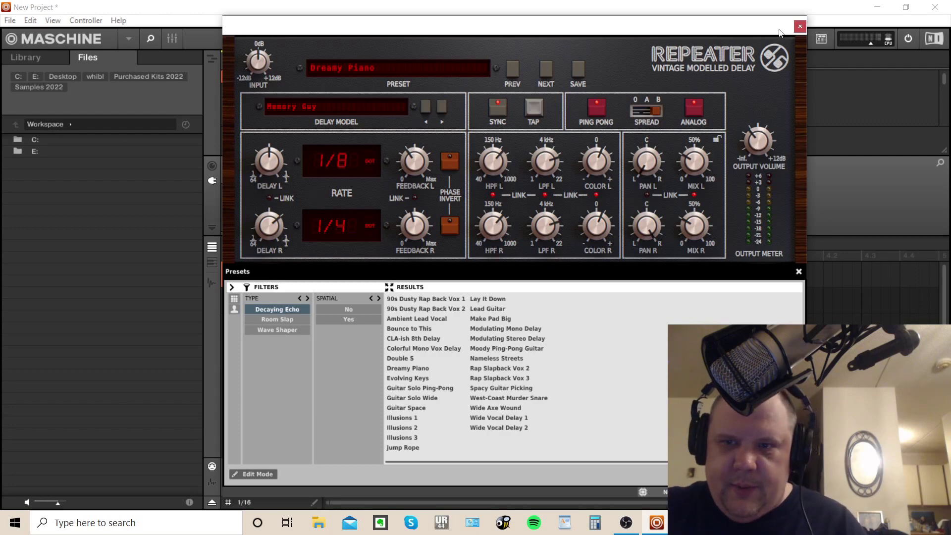
{"action": "left_click", "coordinate": [800, 28]}
- Open the Analog Lab V instrument and load the Accordion Lupo keys preset
{"action": "double_click", "coordinate": [258, 186]}
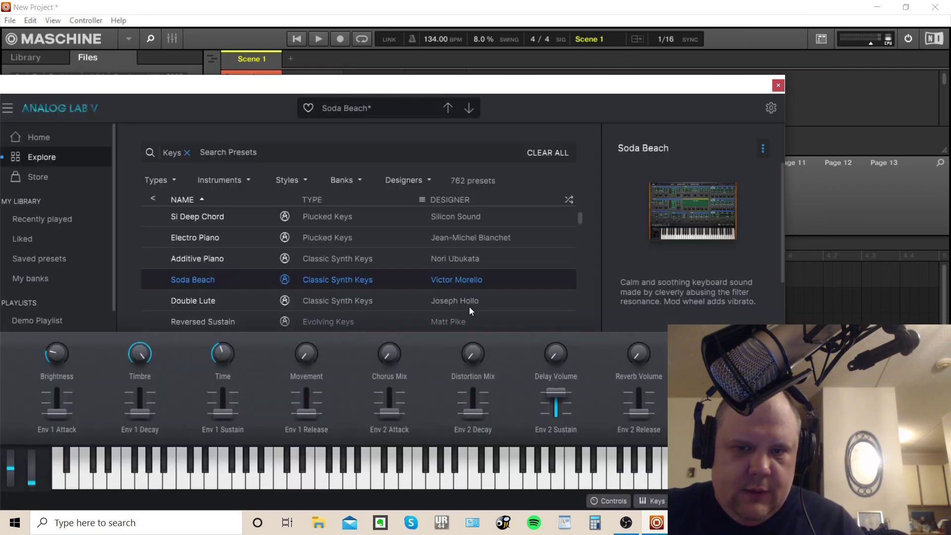
{"action": "left_click_drag", "start_coordinate": [499, 89], "coordinate": [658, 47]}
{"action": "scroll", "coordinate": [514, 245], "scroll_direction": "up", "scroll_amount": 15}
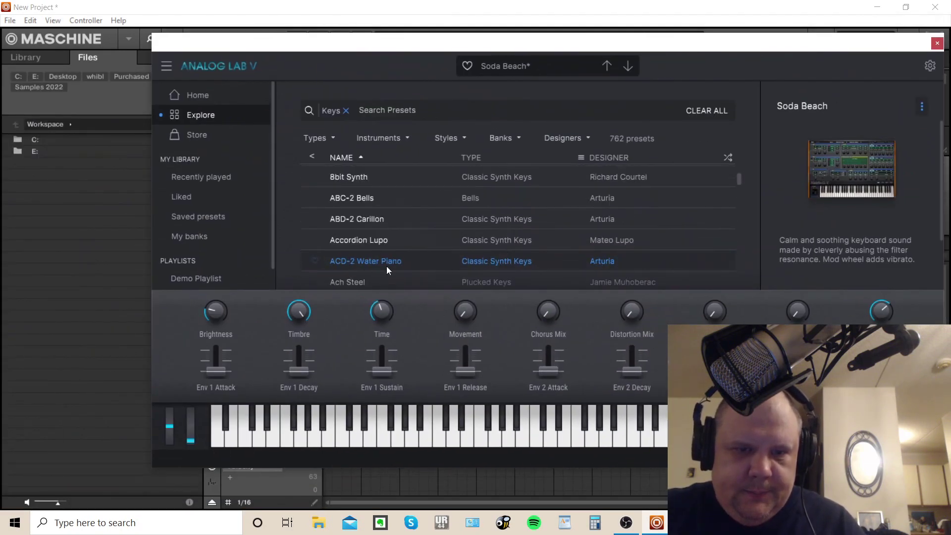
{"action": "left_click", "coordinate": [370, 239]}
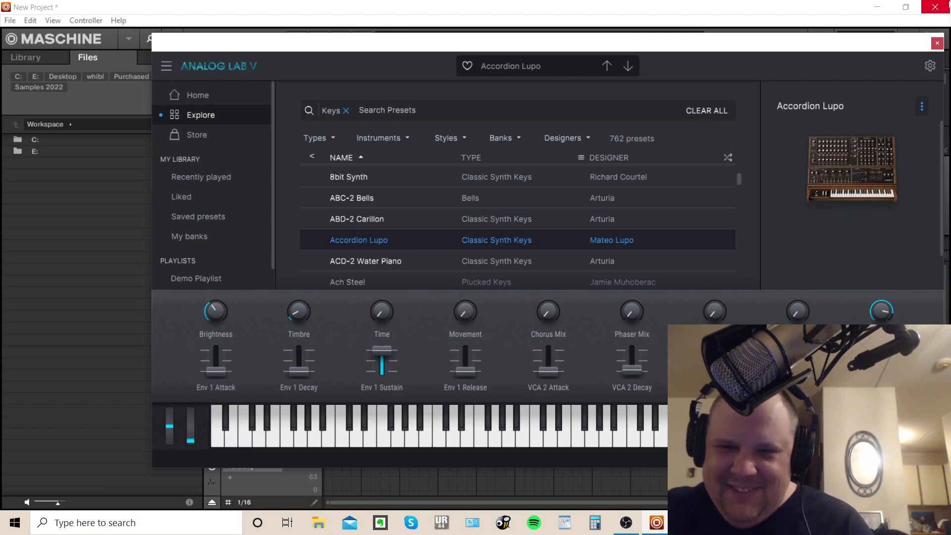
- Load the Activia plucked keys preset in Analog Lab V and close the instrument window
{"action": "scroll", "coordinate": [525, 257], "scroll_direction": "down", "scroll_amount": 2}
{"action": "left_click", "coordinate": [519, 238]}
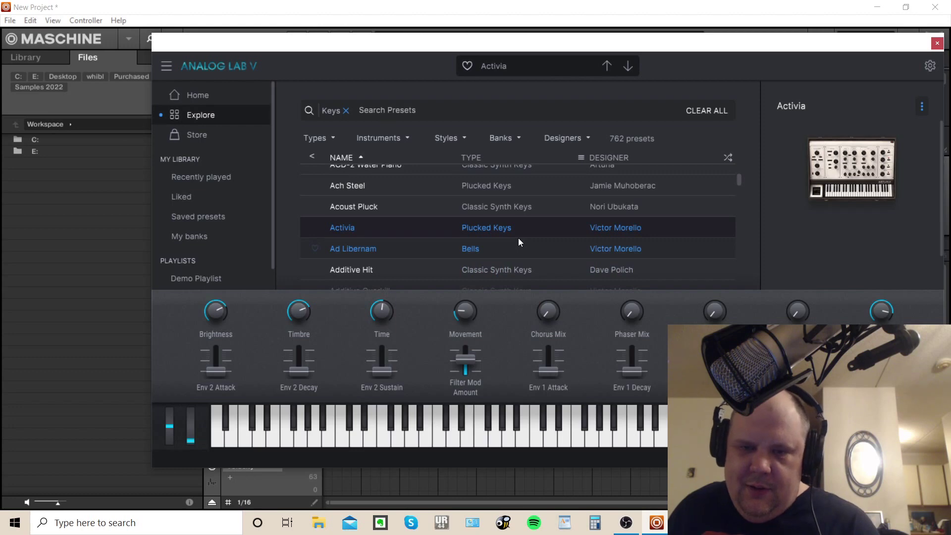
{"action": "key", "text": "alt+F4"}
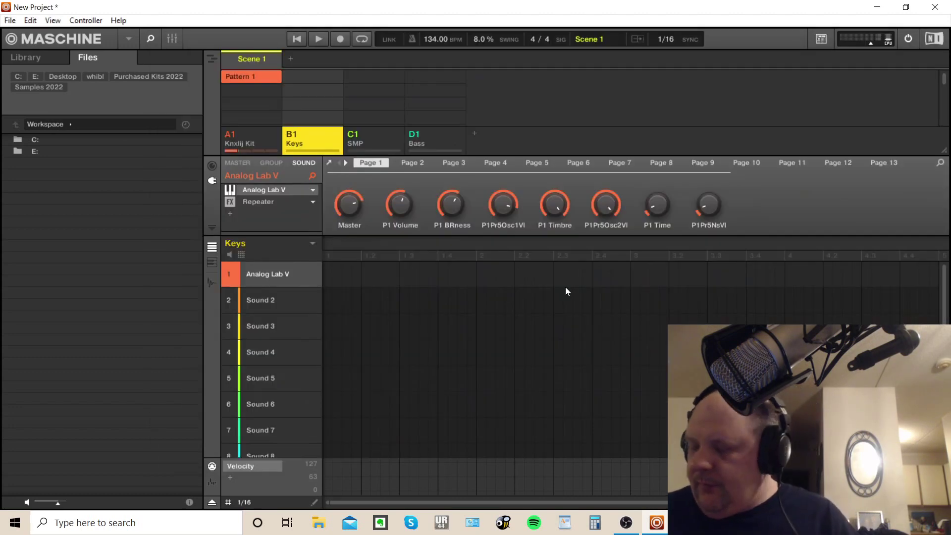